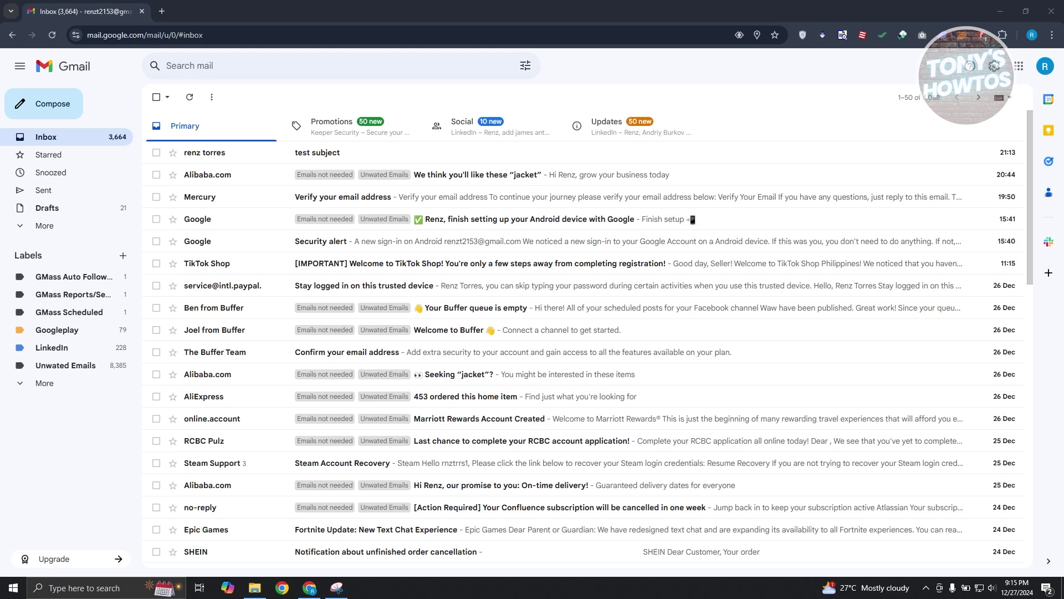
Compose a new email with subject 'TEST SUBJECT FROM GMAIL' and body 'HELLO THERE'
click(75, 104)
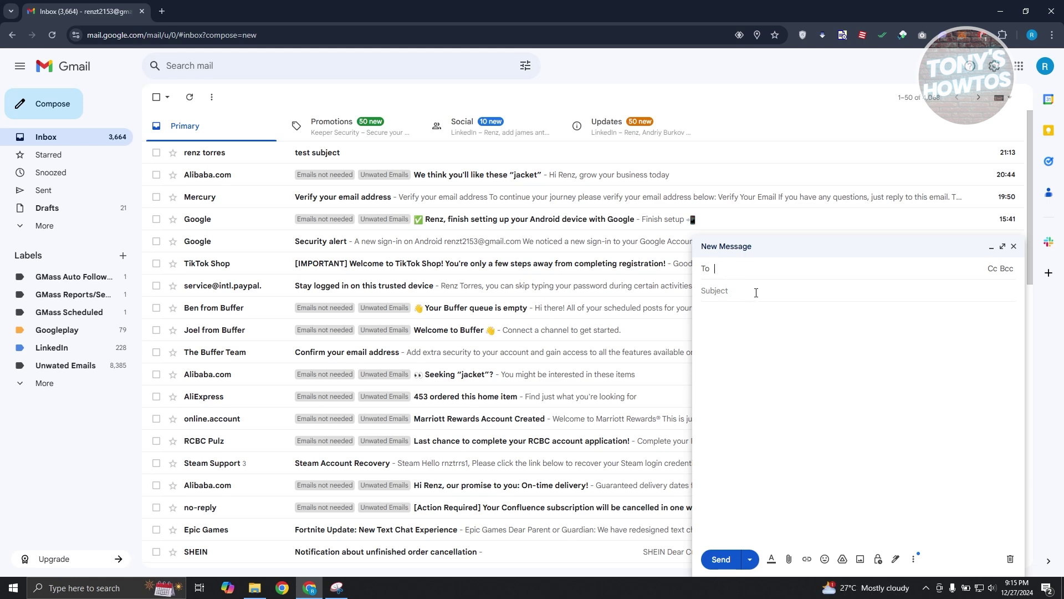
click(756, 291)
text(t)
key(BackSpace)
text(TE)
text(ST SUBJECT F)
text(ROM GMAIL)
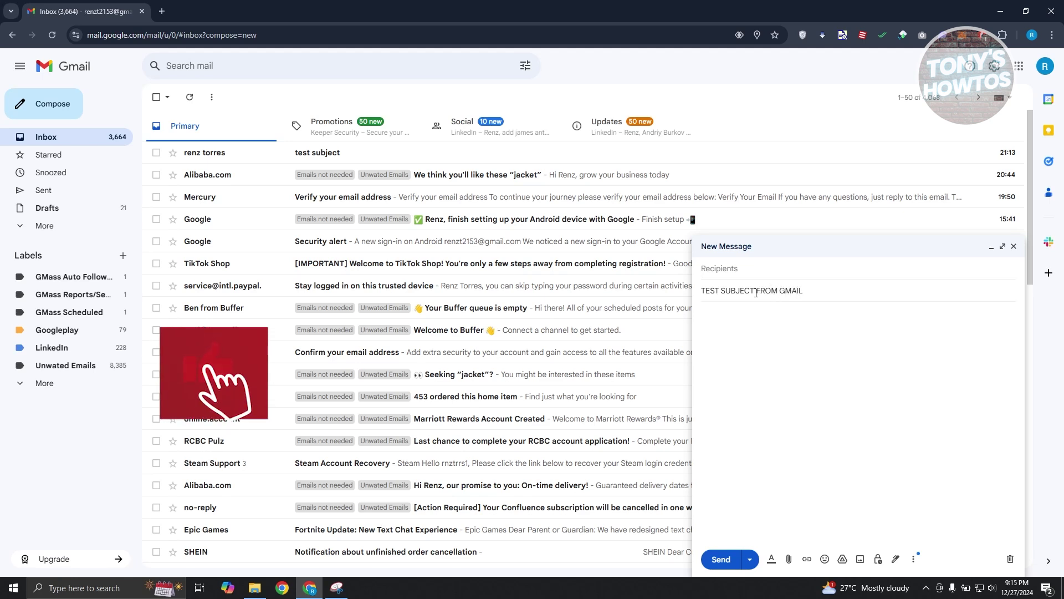
click(781, 330)
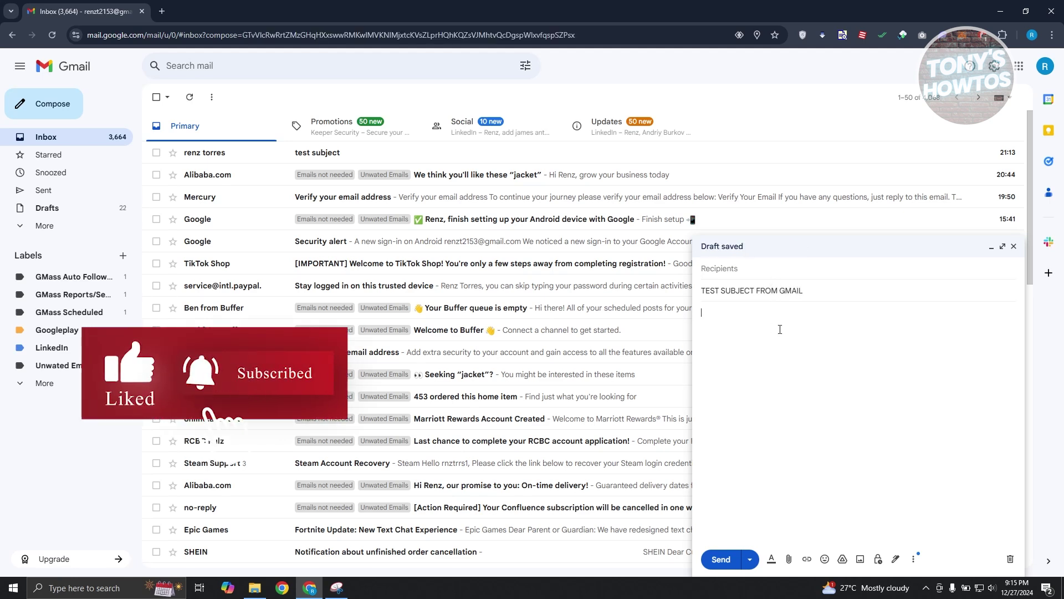
text(HELLO THERE)
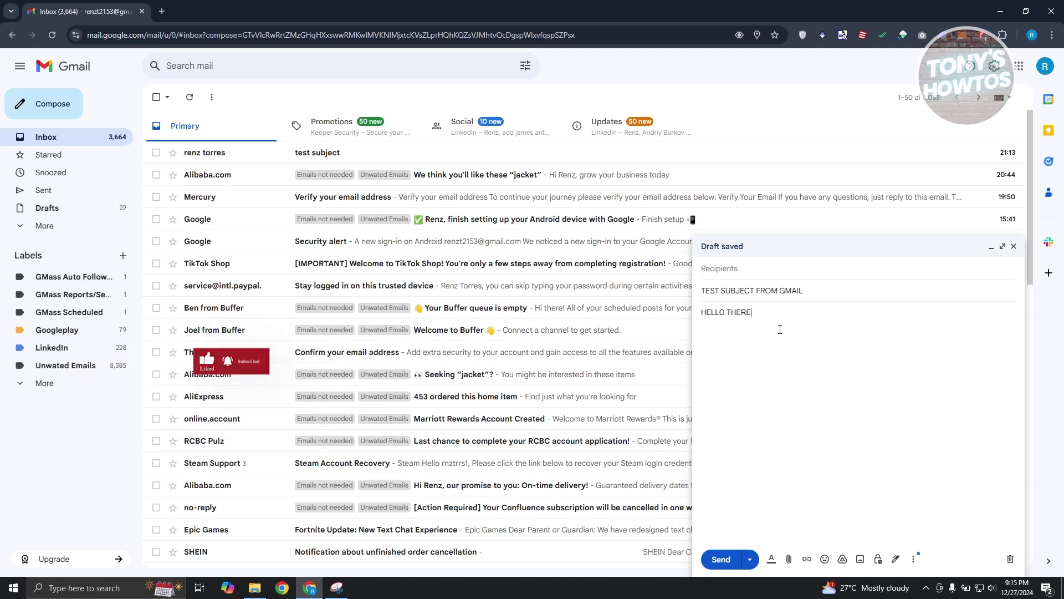
click(770, 266)
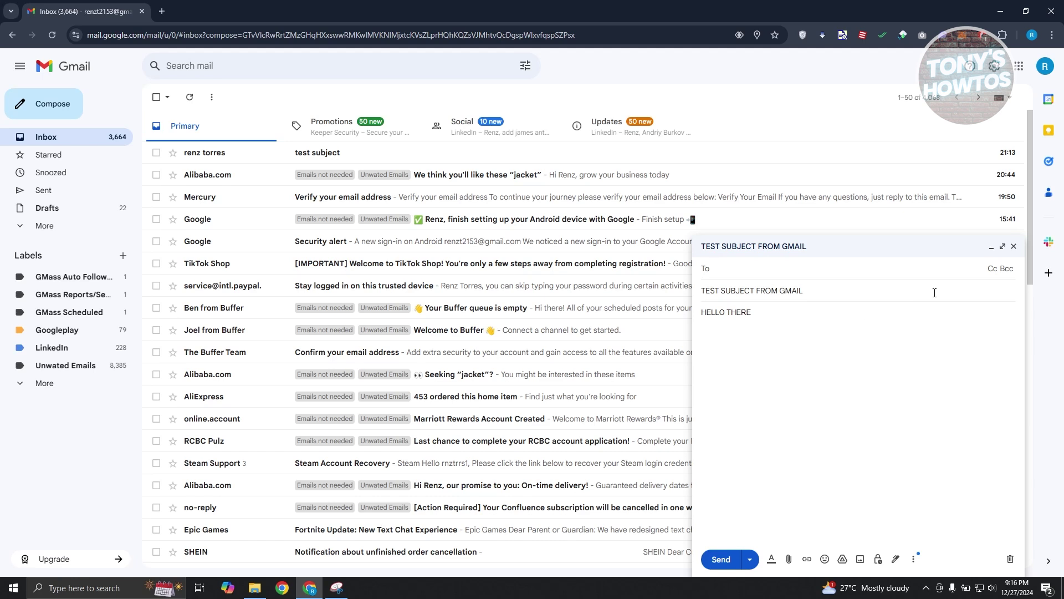
Add a Bcc line beside the still-empty To field of the draft
click(1007, 269)
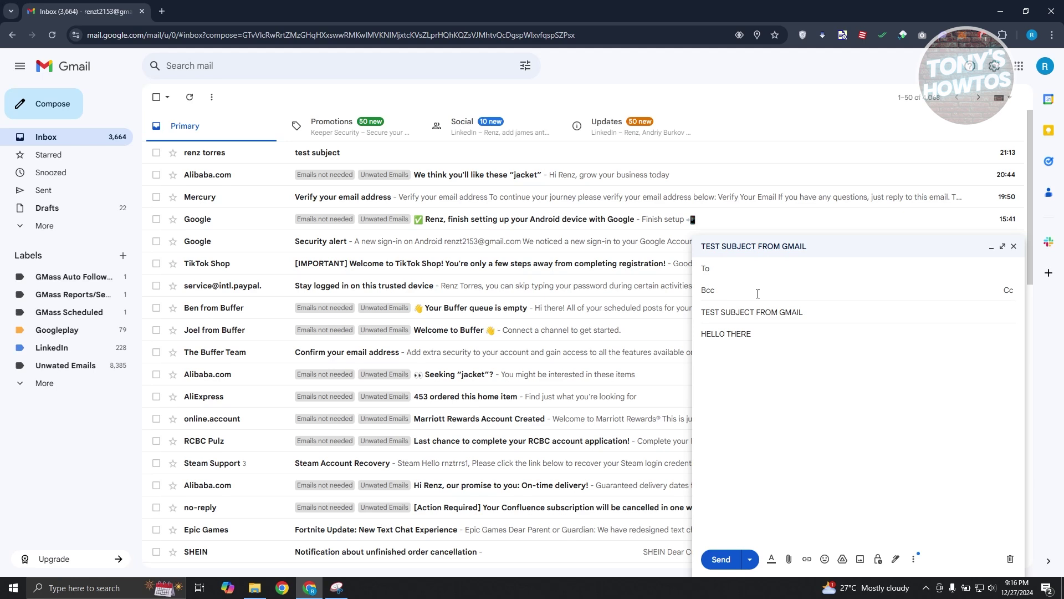
text(RENZ)
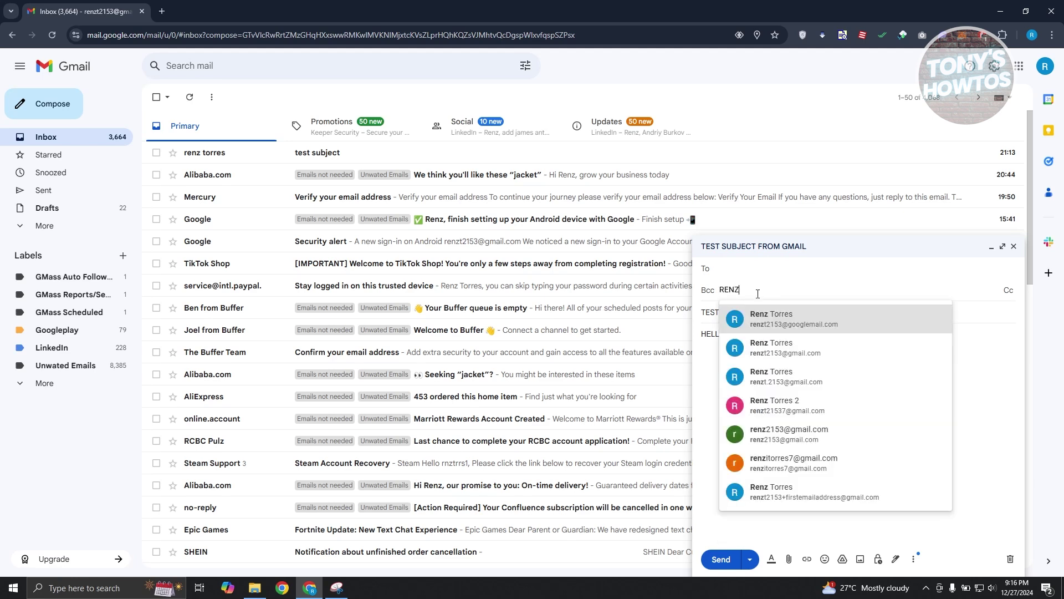
click(823, 348)
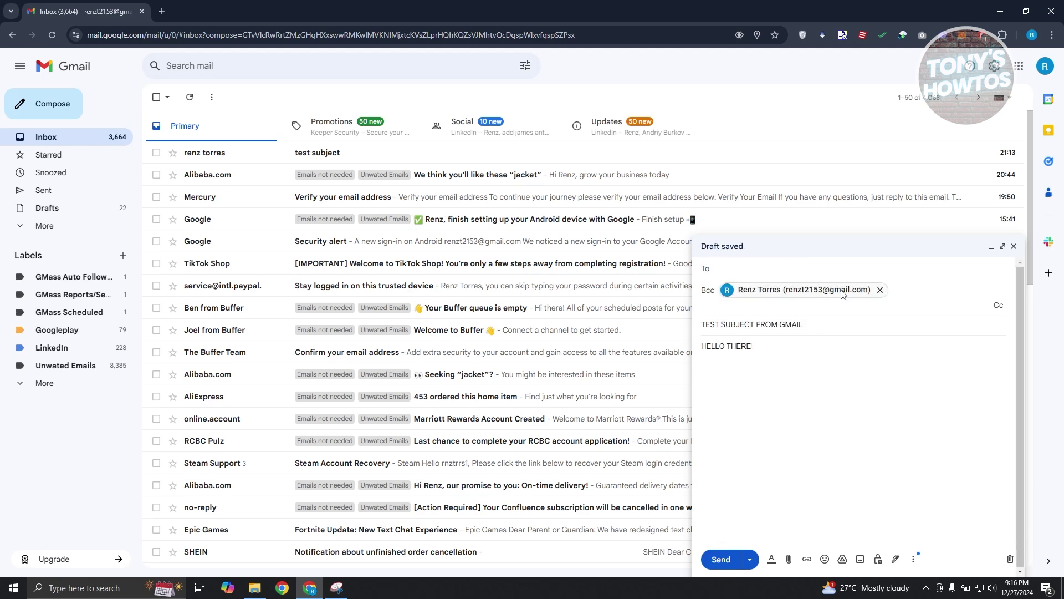
text(REN)
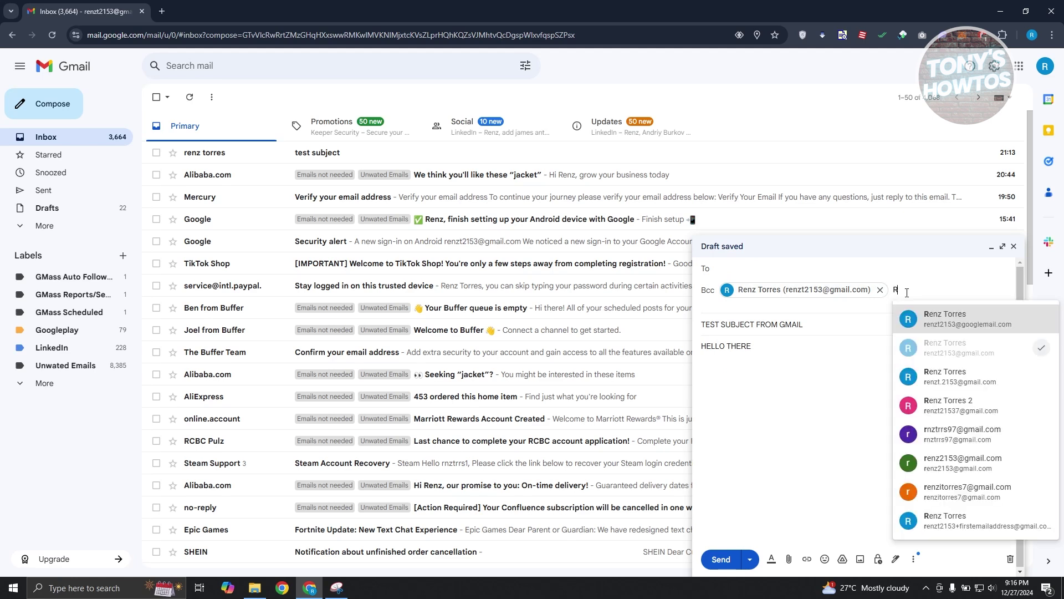
click(990, 404)
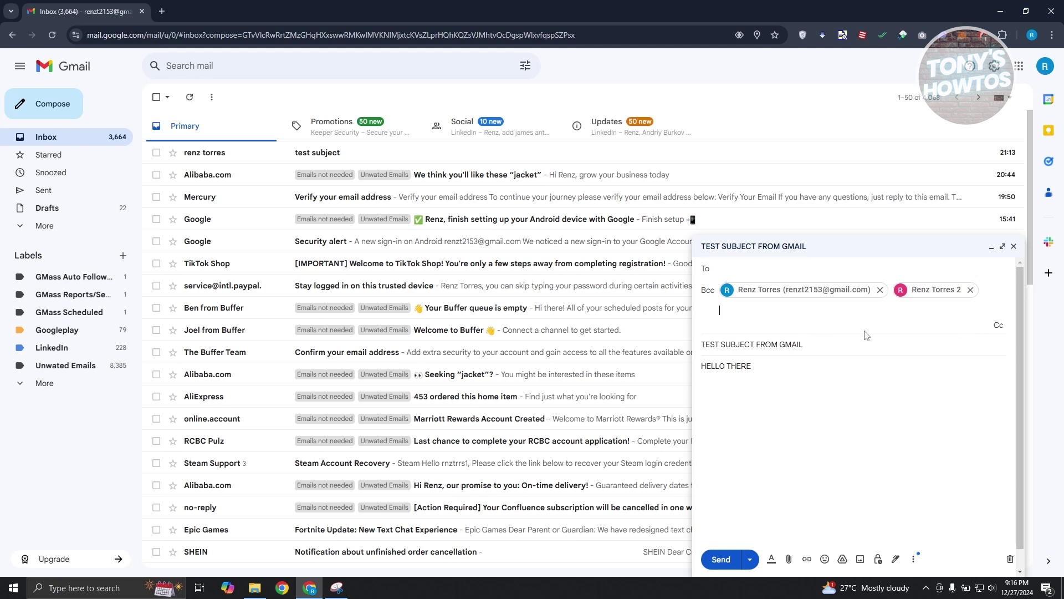
Send the draft and open the new 'TEST SUBJECT FROM GMAIL' email in the inbox
click(720, 564)
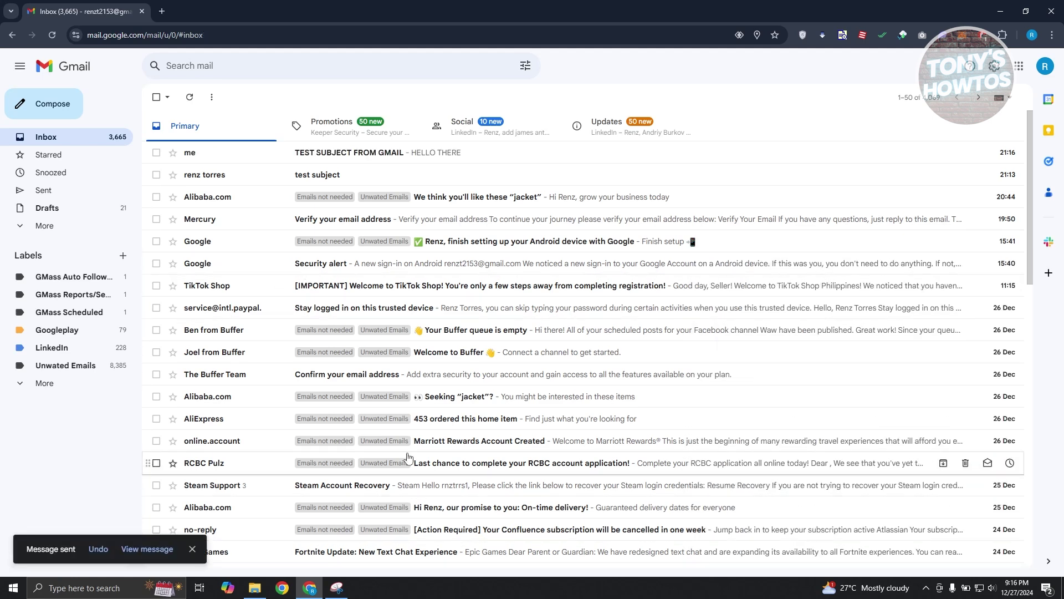
click(430, 158)
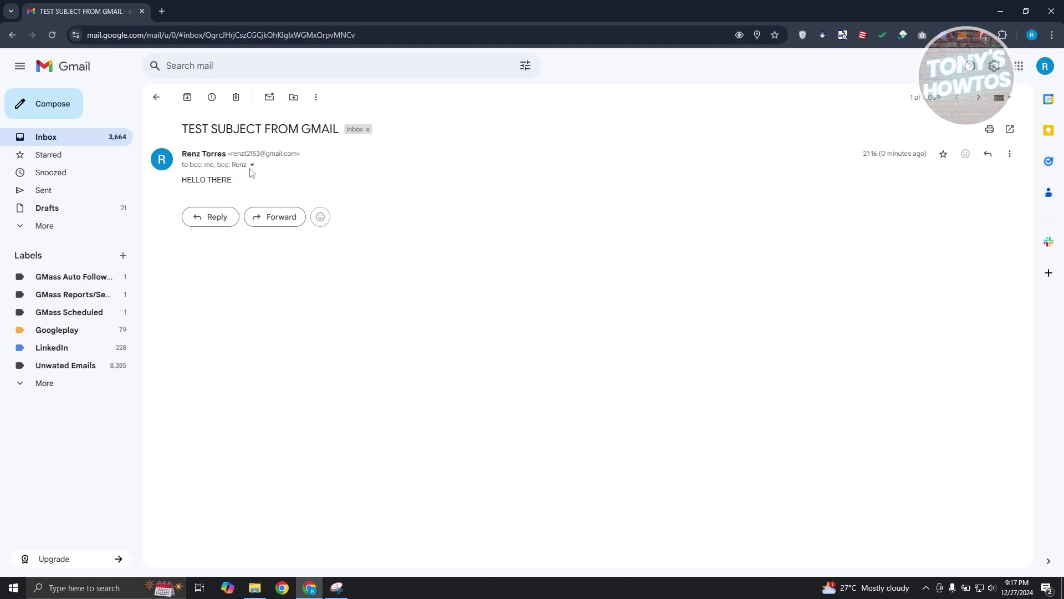
Expand the 'to bcc: me, bcc: Renz' details to reveal the empty To field and both Bcc addresses
drag(313, 158, 183, 151)
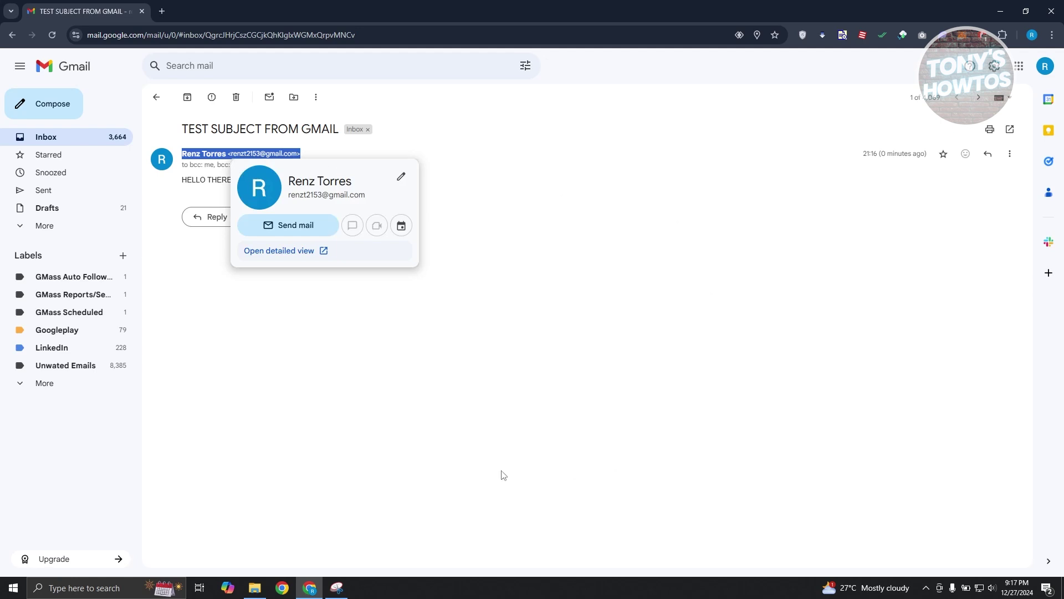
click(397, 441)
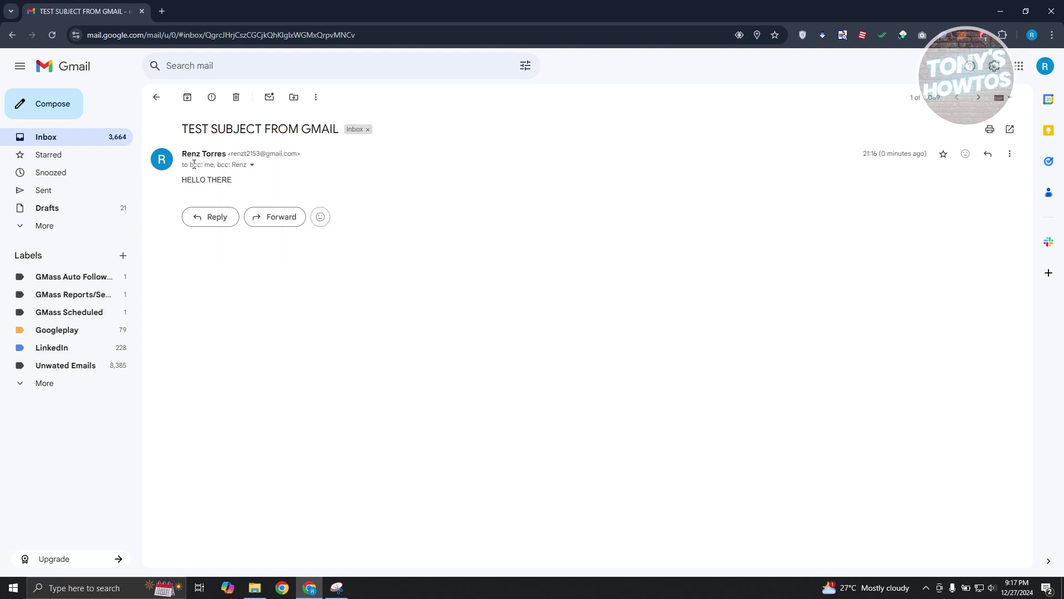
click(251, 165)
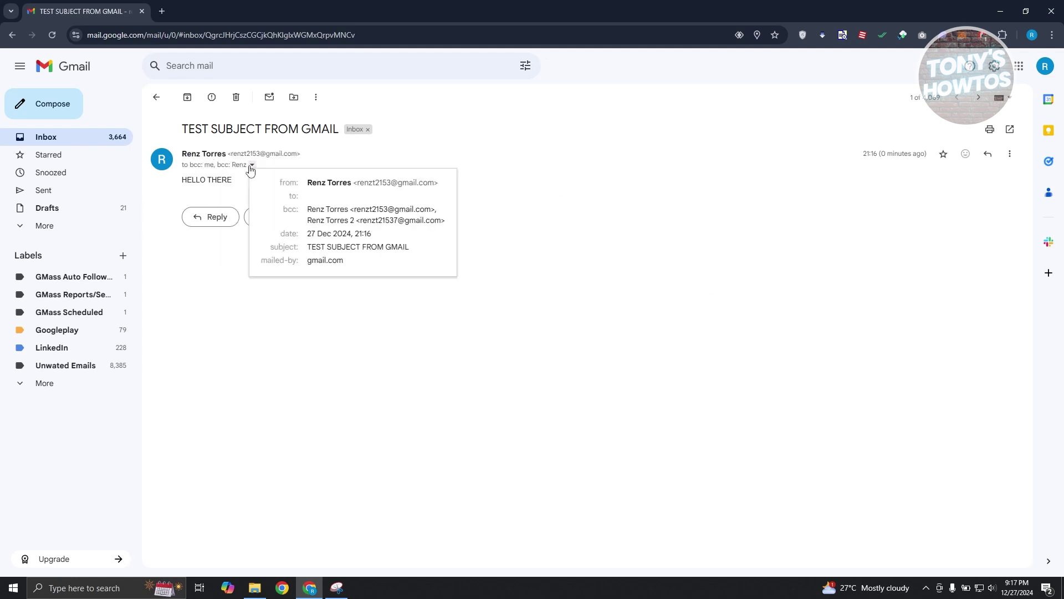
click(252, 165)
click(251, 165)
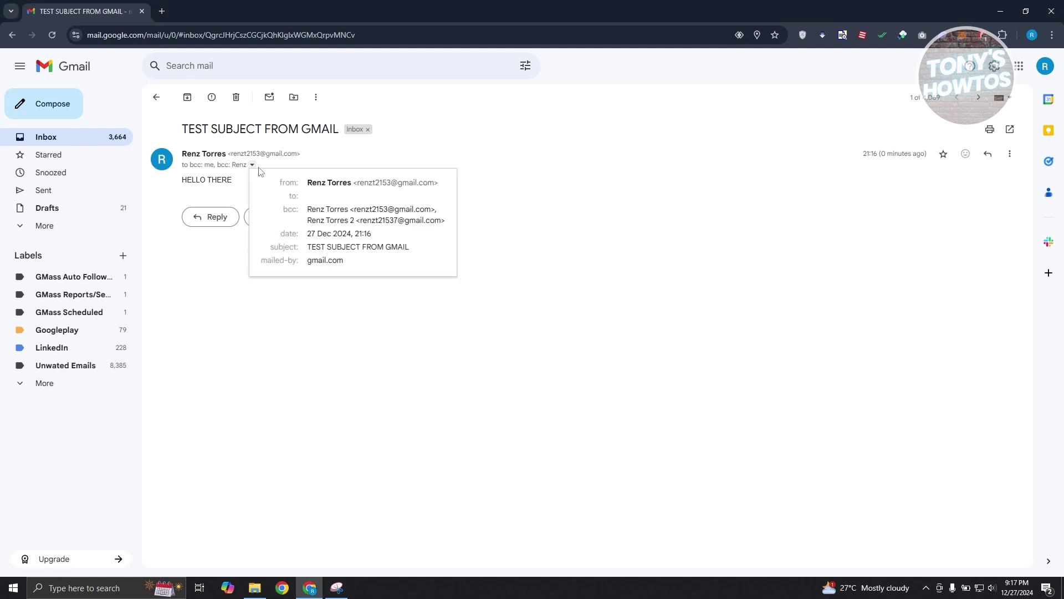